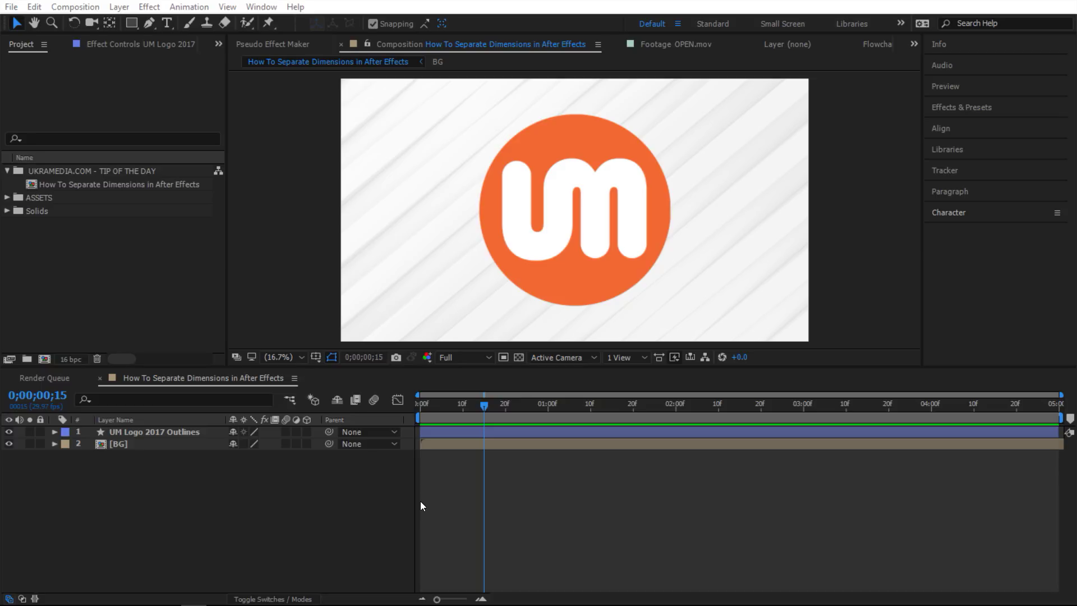
Separate the UM Logo 2017 Outlines Position into X 2000.0 and Y 1125.0, then reopen its options
{"action": "left_click", "coordinate": [197, 433]}
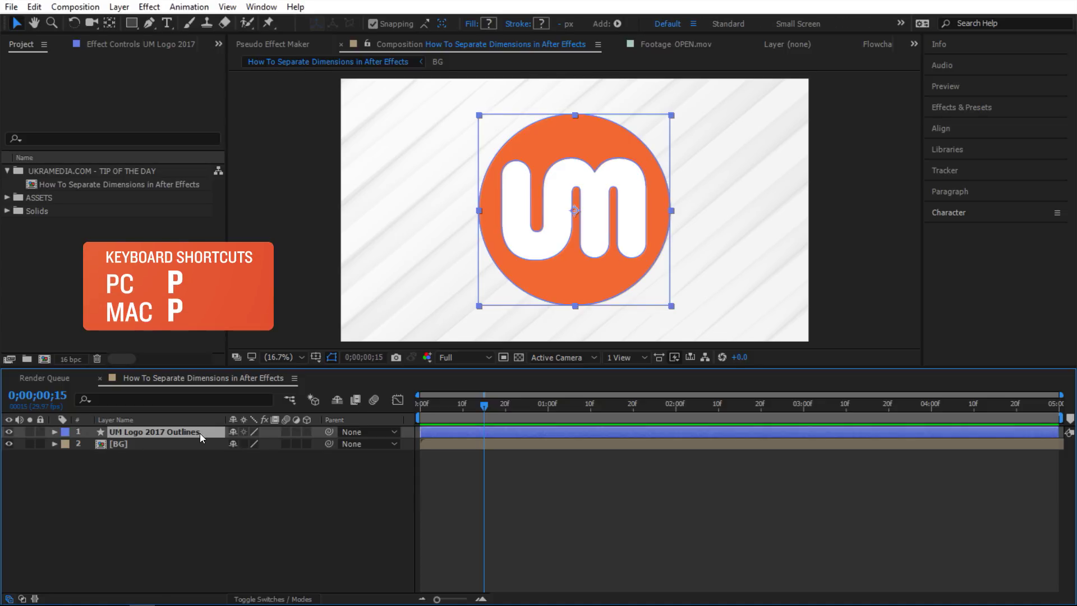
{"action": "key", "text": "p"}
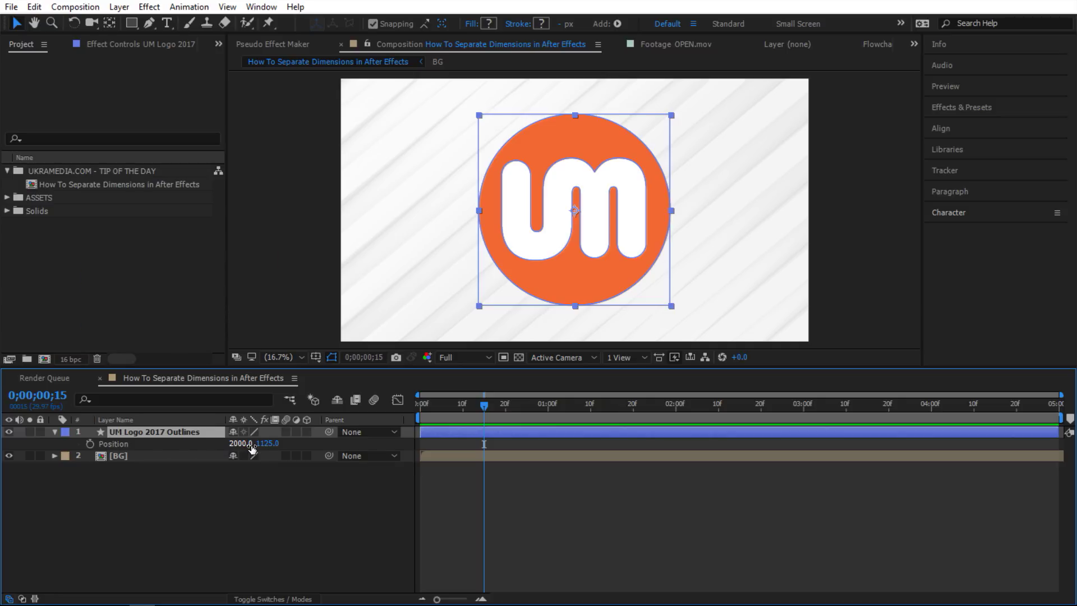
{"action": "right_click", "coordinate": [116, 443]}
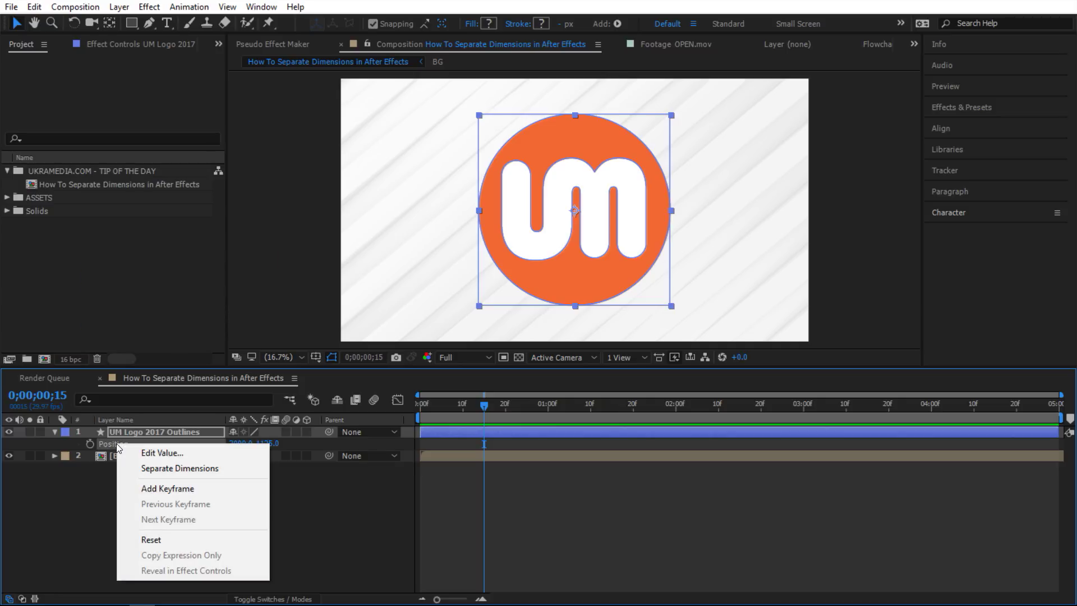
{"action": "left_click", "coordinate": [153, 469]}
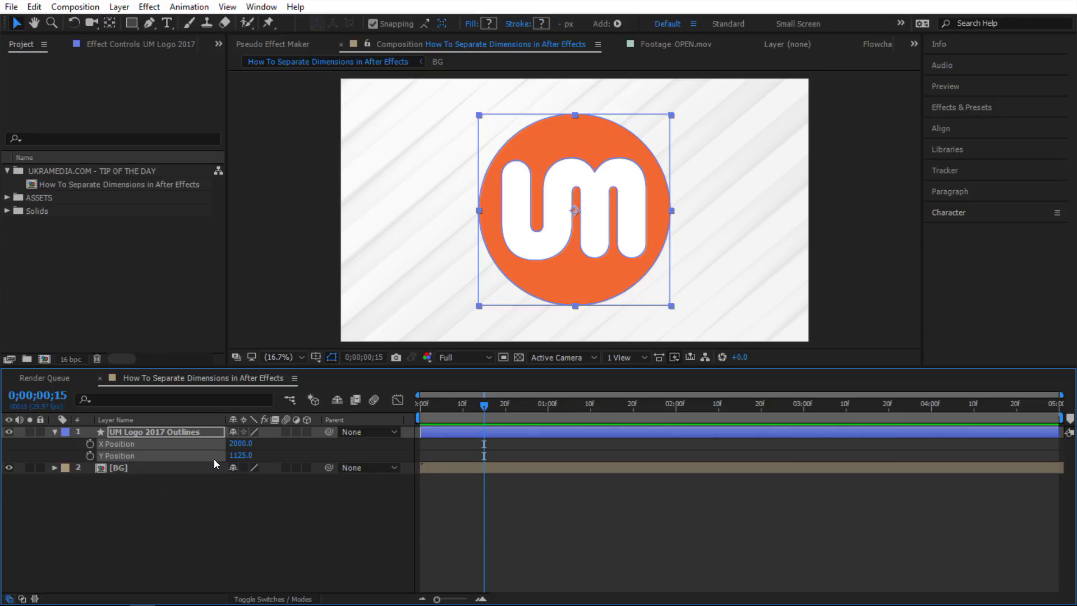
{"action": "right_click", "coordinate": [163, 446]}
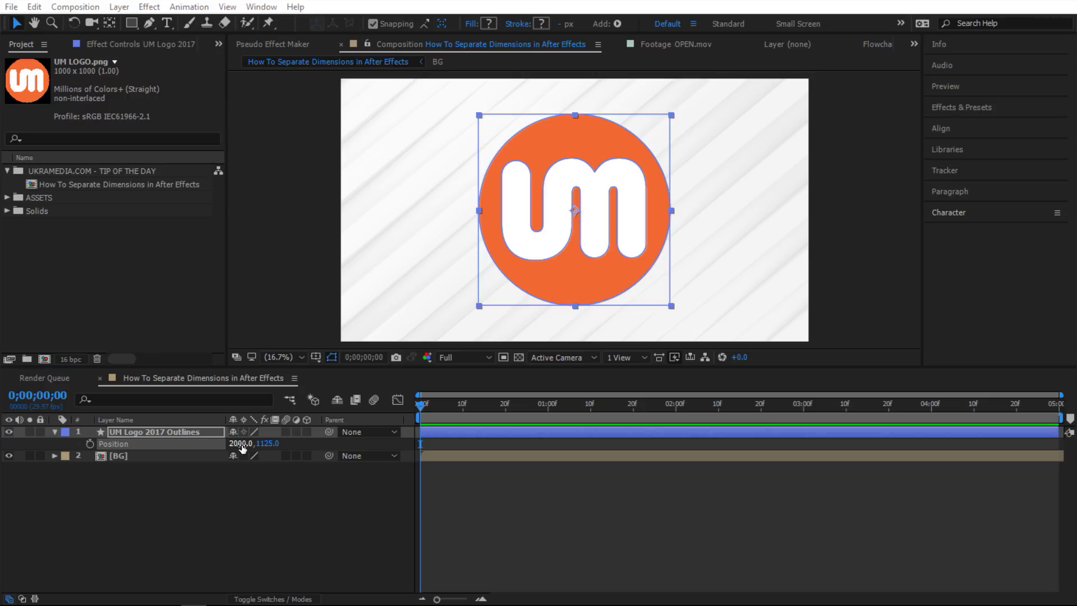
Add a Position expression to the logo beginning with the line x = value[0];
{"action": "left_click", "coordinate": [90, 444], "text": "alt"}
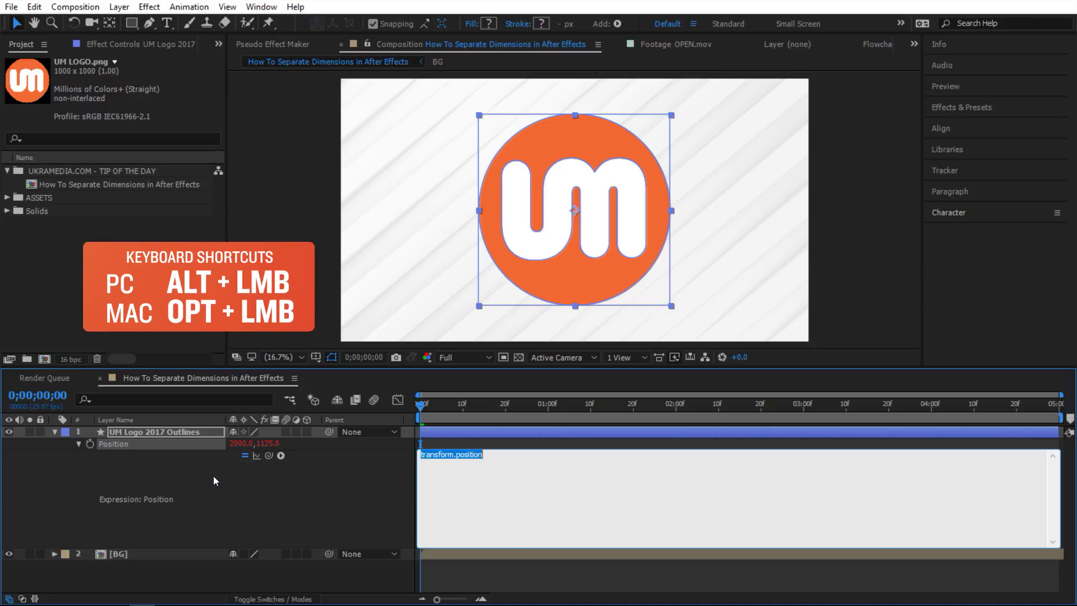
{"action": "type", "text": "x"}
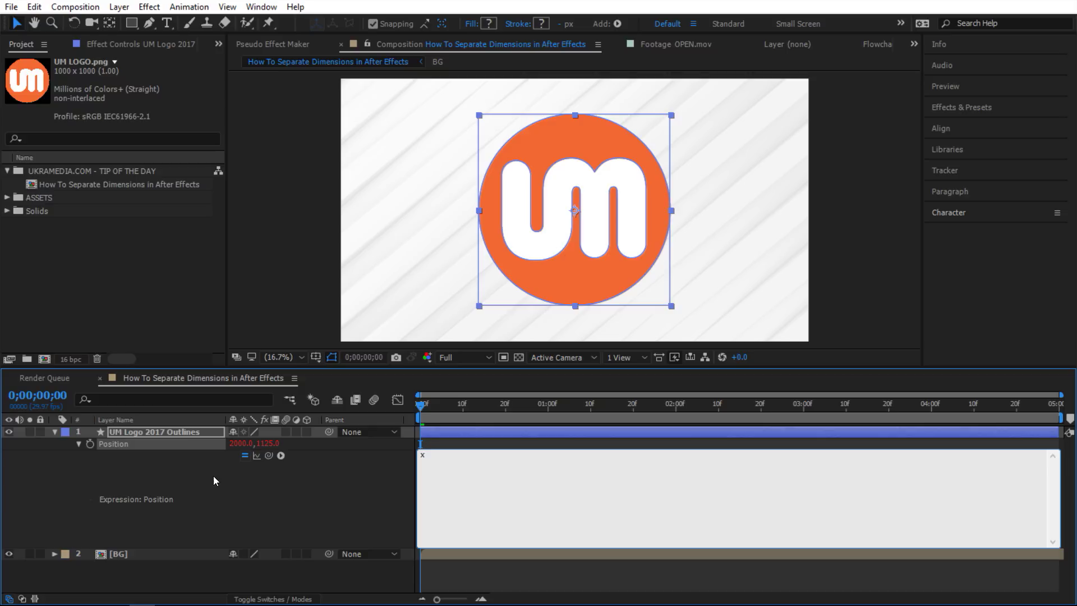
{"action": "type", "text": " = value"}
{"action": "type", "text": "[]"}
{"action": "type", "text": "0"}
{"action": "type", "text": "];"}
Complete the expression with y = wiggle(5, 400)[1]; and [x, y], apply it and preview
{"action": "key", "text": "Return"}
{"action": "type", "text": "y = wiggle()5, 400"}
{"action": "type", "text": "[1];"}
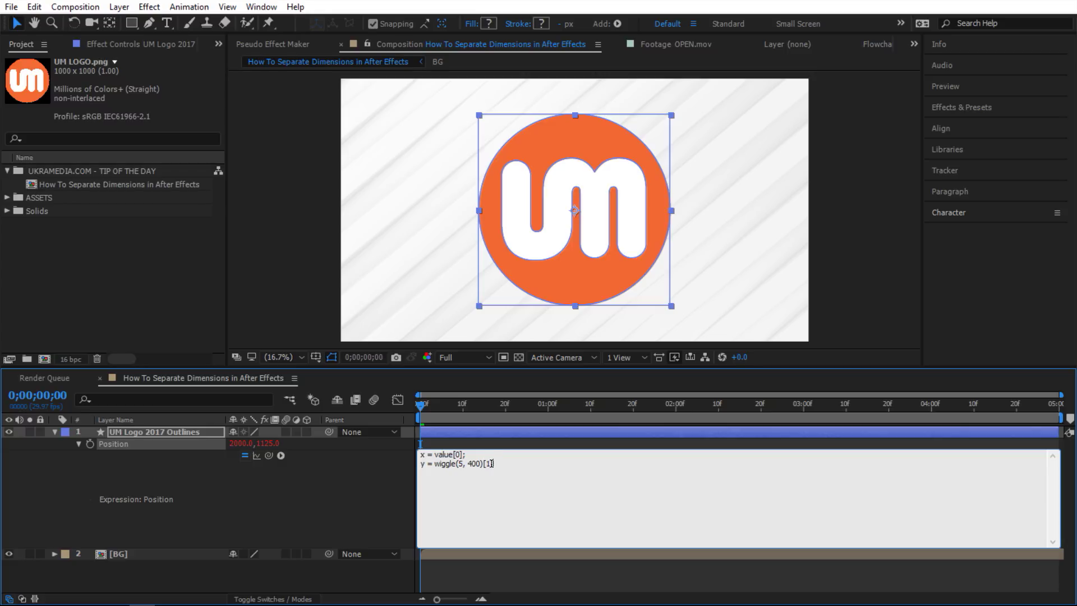
{"action": "key", "text": "Return"}
{"action": "type", "text": "[]"}
{"action": "type", "text": "x, y"}
{"action": "key", "text": "KP_Enter"}
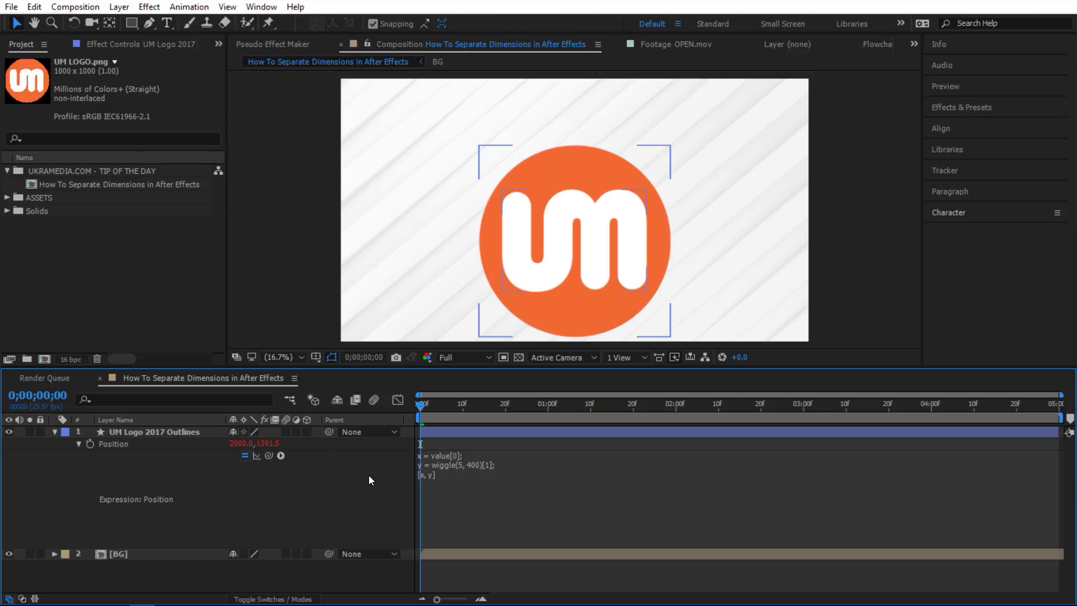
{"action": "key", "text": "space"}
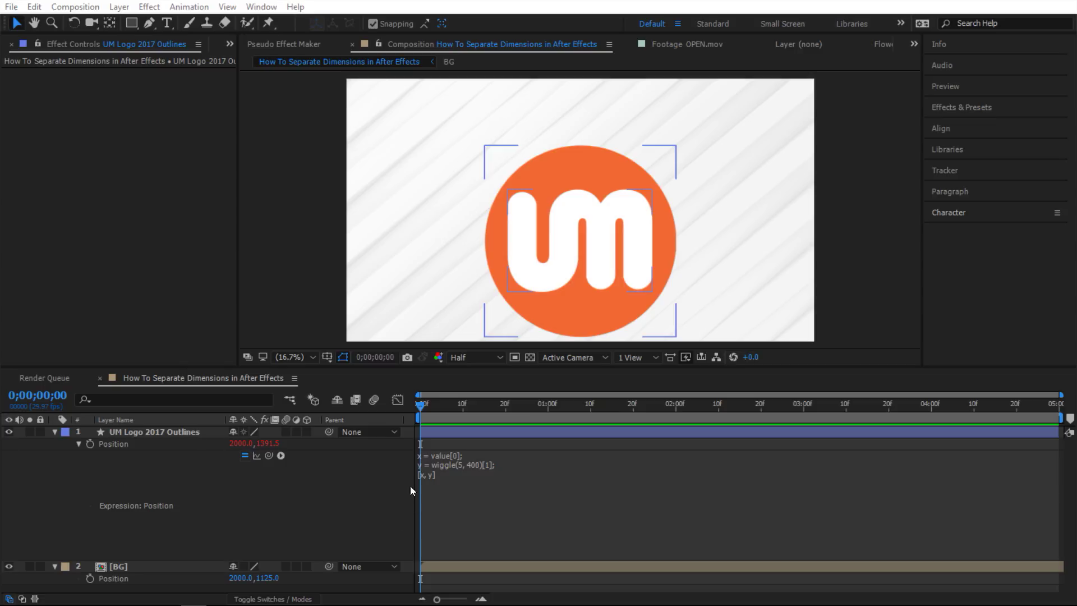
Add a Slider Control effect to the logo layer and duplicate it
{"action": "left_click", "coordinate": [456, 434]}
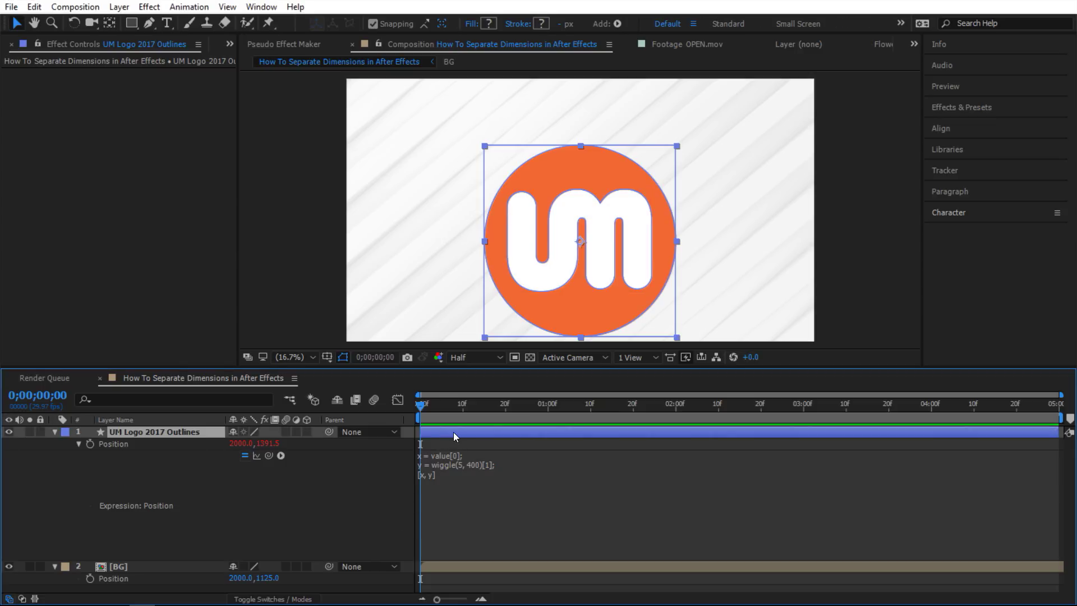
{"action": "right_click", "coordinate": [93, 162]}
{"action": "mouse_move", "coordinate": [168, 331]}
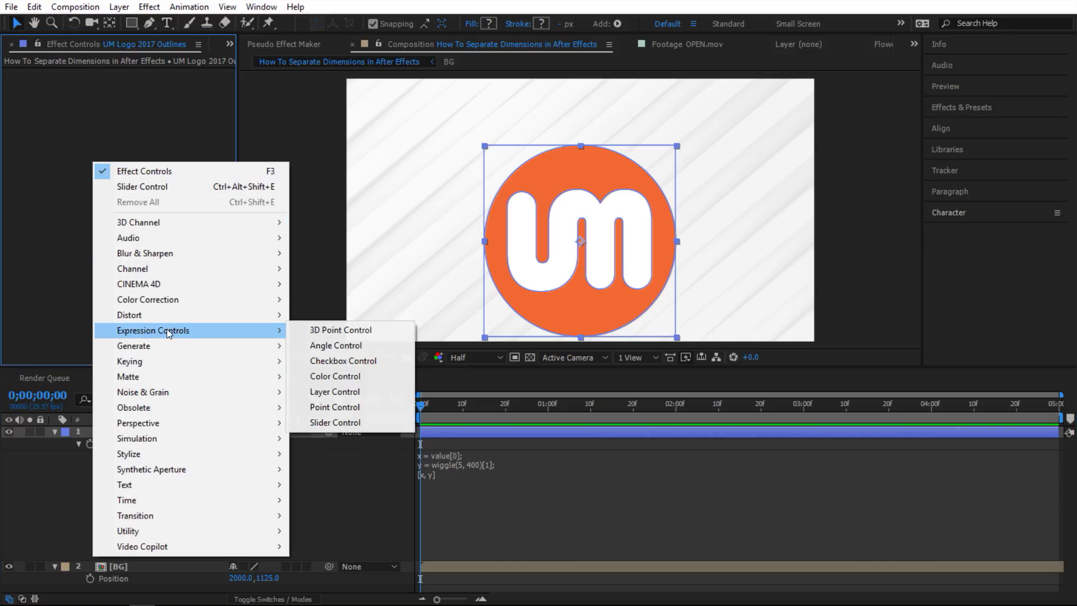
{"action": "left_click", "coordinate": [325, 422]}
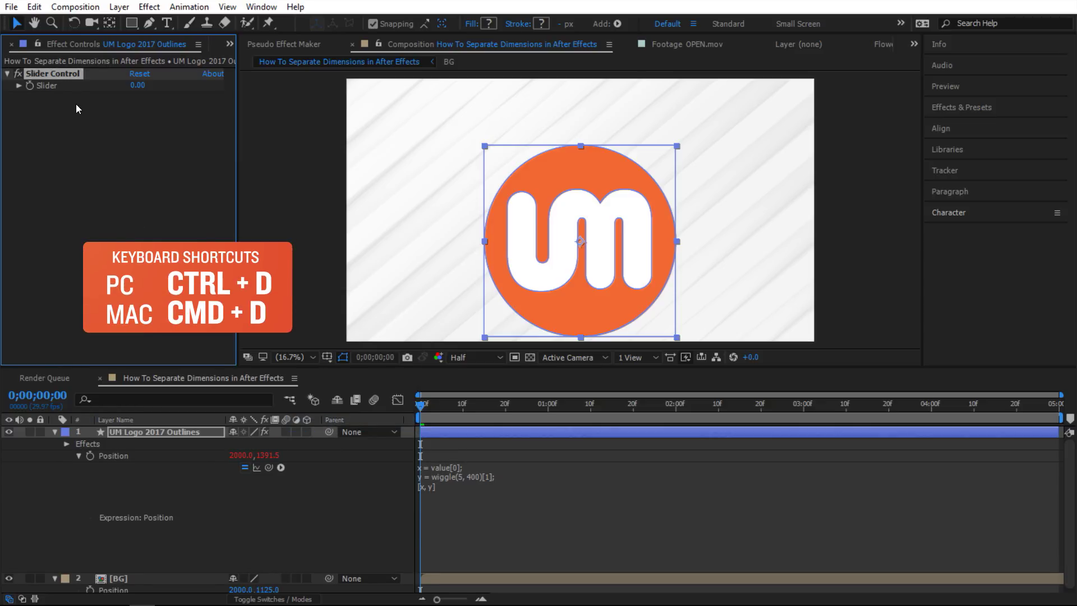
{"action": "key", "text": "ctrl+d"}
Rename the two slider effects to X Position and Y Position
{"action": "left_click", "coordinate": [65, 75]}
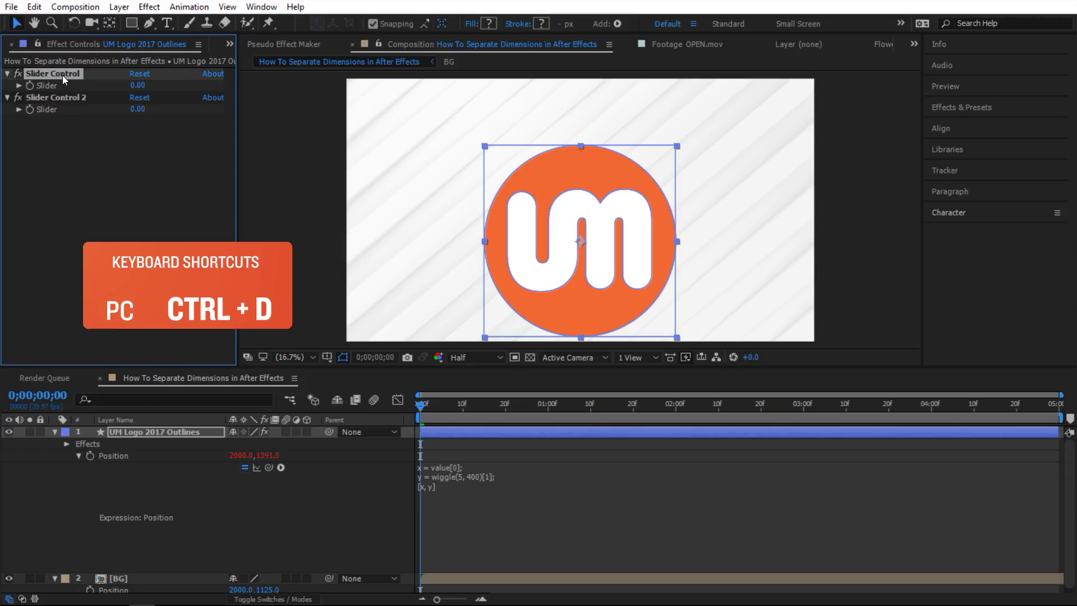
{"action": "key", "text": "Return"}
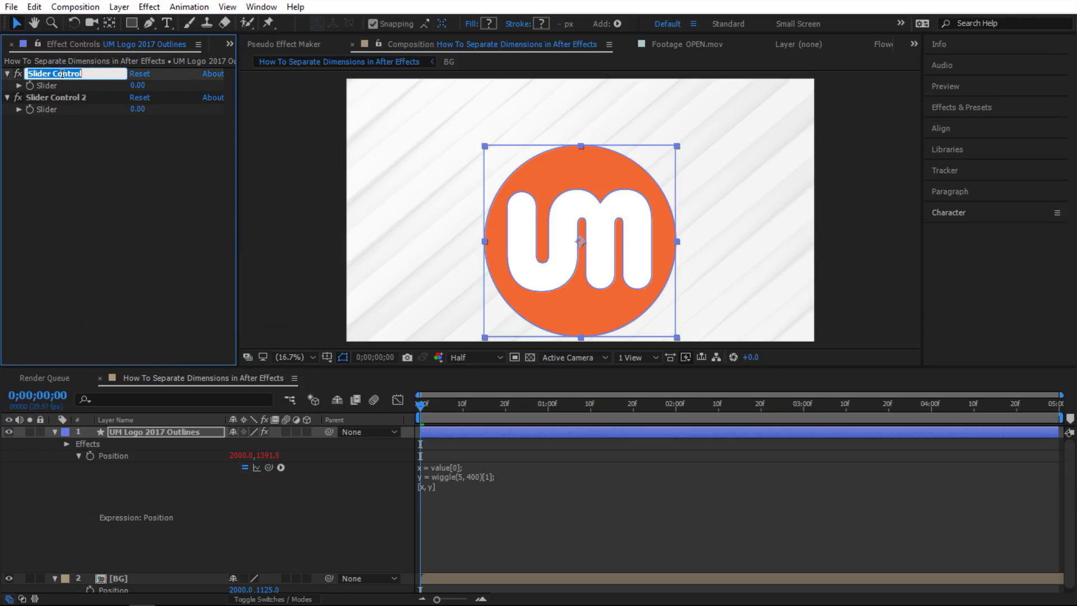
{"action": "type", "text": "X Position"}
{"action": "key", "text": "Return"}
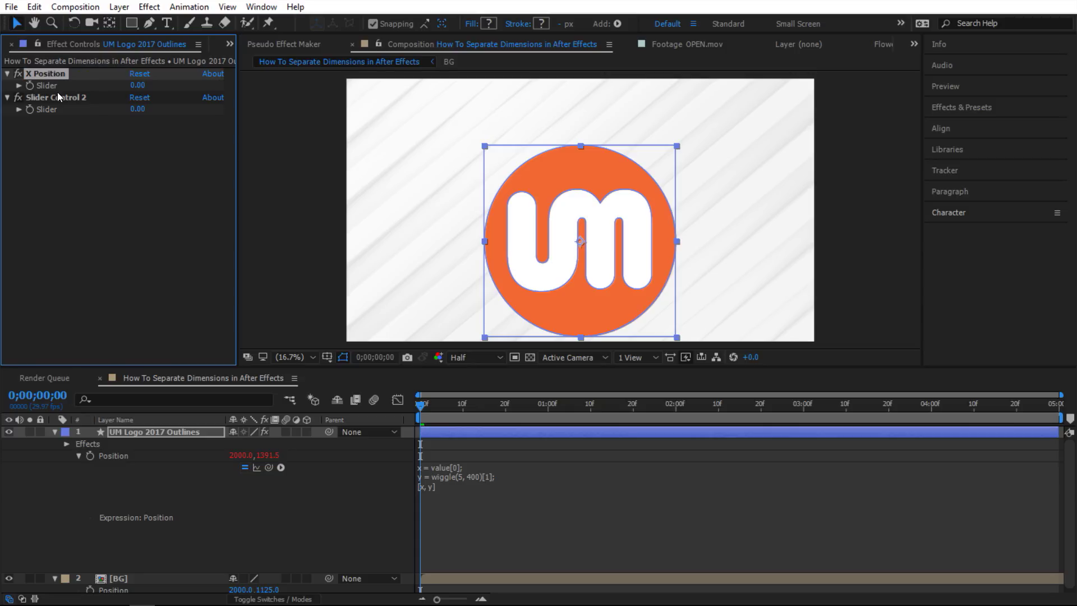
{"action": "left_click", "coordinate": [58, 97]}
{"action": "key", "text": "Return"}
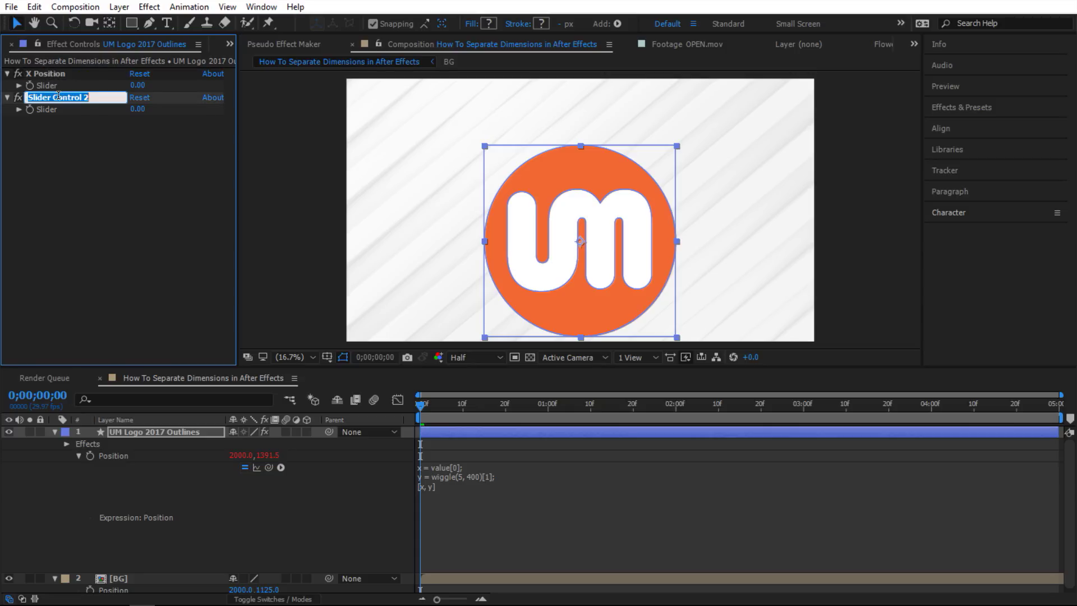
{"action": "type", "text": "Y Position"}
{"action": "key", "text": "Return"}
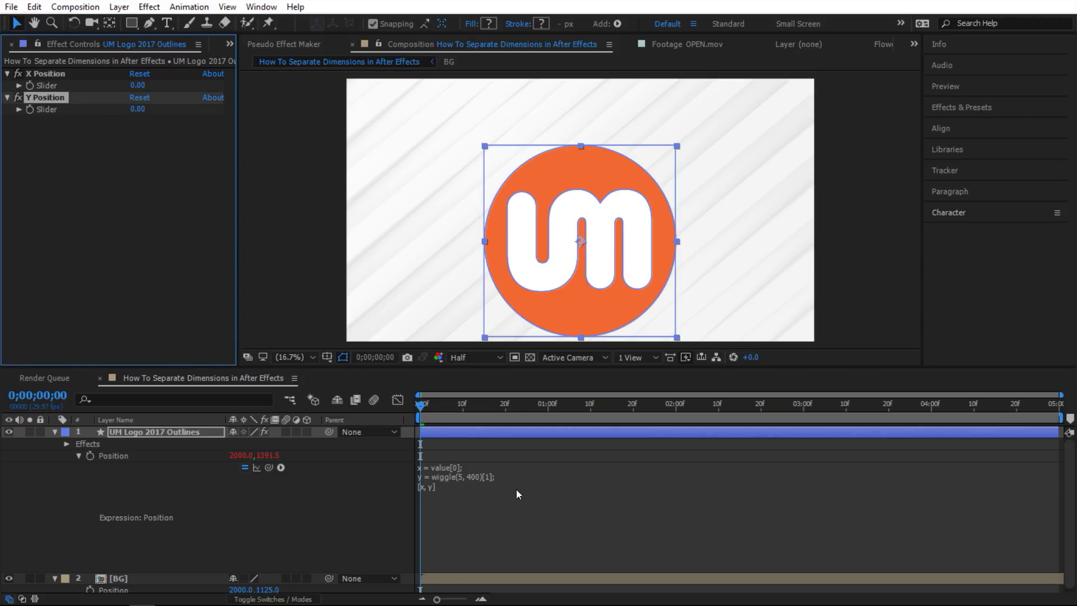
Link the expression's x and y values to the X Position and Y Position sliders
{"action": "left_click", "coordinate": [463, 470]}
{"action": "left_click", "coordinate": [464, 467]}
{"action": "left_click_drag", "start_coordinate": [463, 468], "coordinate": [435, 467]}
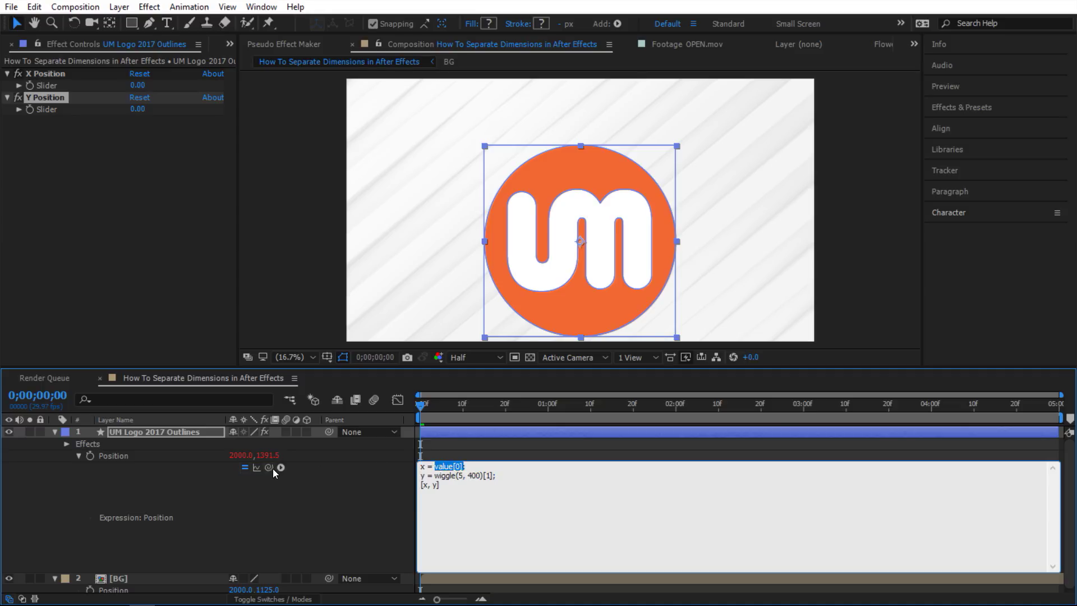
{"action": "left_click_drag", "start_coordinate": [269, 467], "coordinate": [58, 87]}
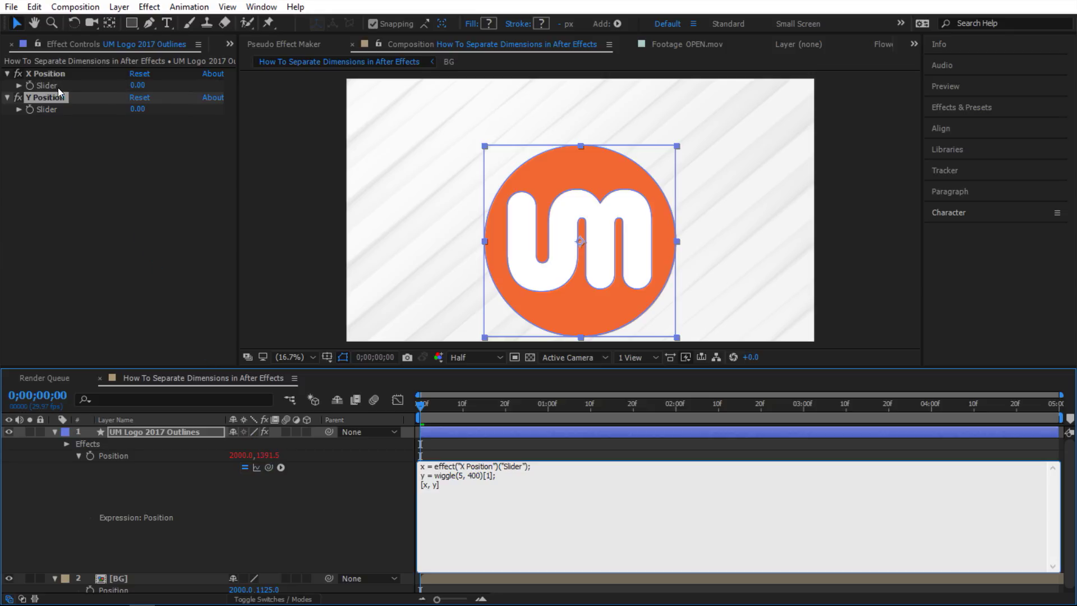
{"action": "left_click_drag", "start_coordinate": [496, 476], "coordinate": [436, 478]}
{"action": "left_click_drag", "start_coordinate": [268, 467], "coordinate": [68, 107]}
{"action": "left_click", "coordinate": [197, 456]}
Set the X Position slider to 833 and the Y Position slider to 783
{"action": "left_click", "coordinate": [200, 434]}
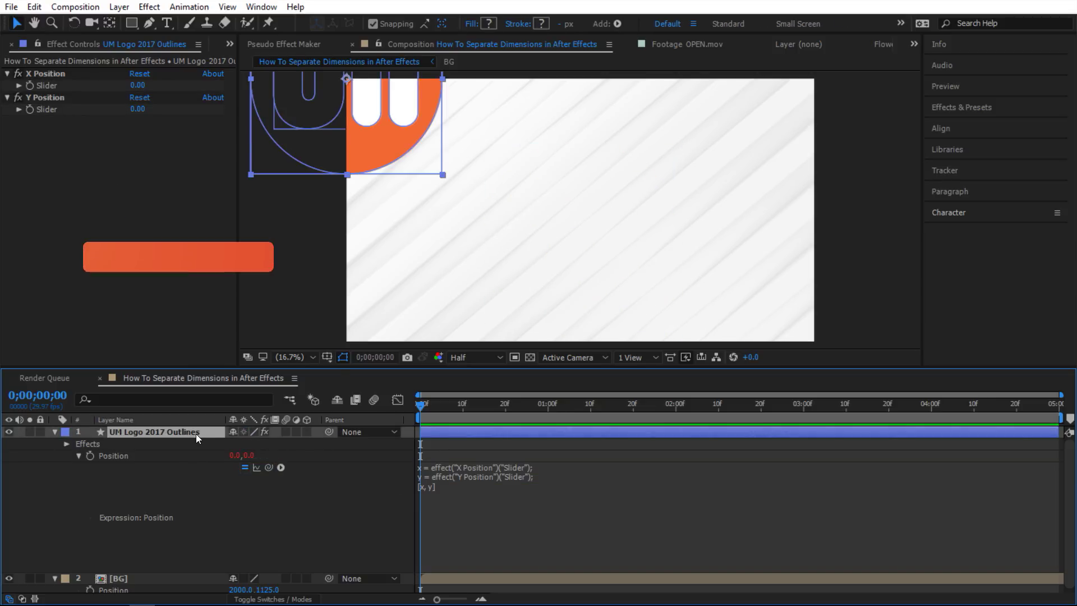
{"action": "key", "text": "e"}
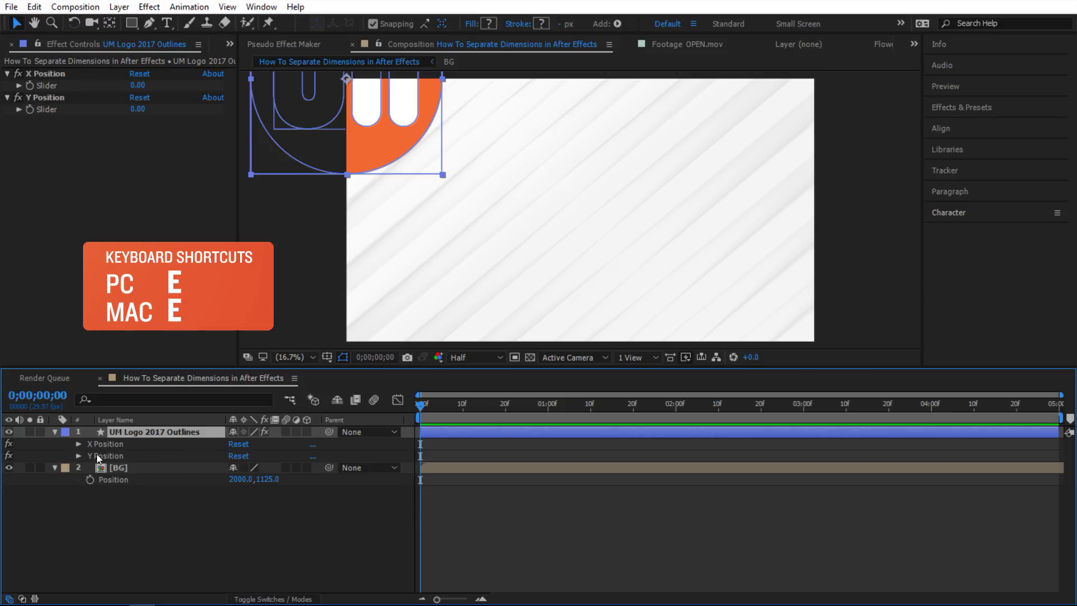
{"action": "left_click", "coordinate": [79, 444]}
{"action": "left_click", "coordinate": [78, 478]}
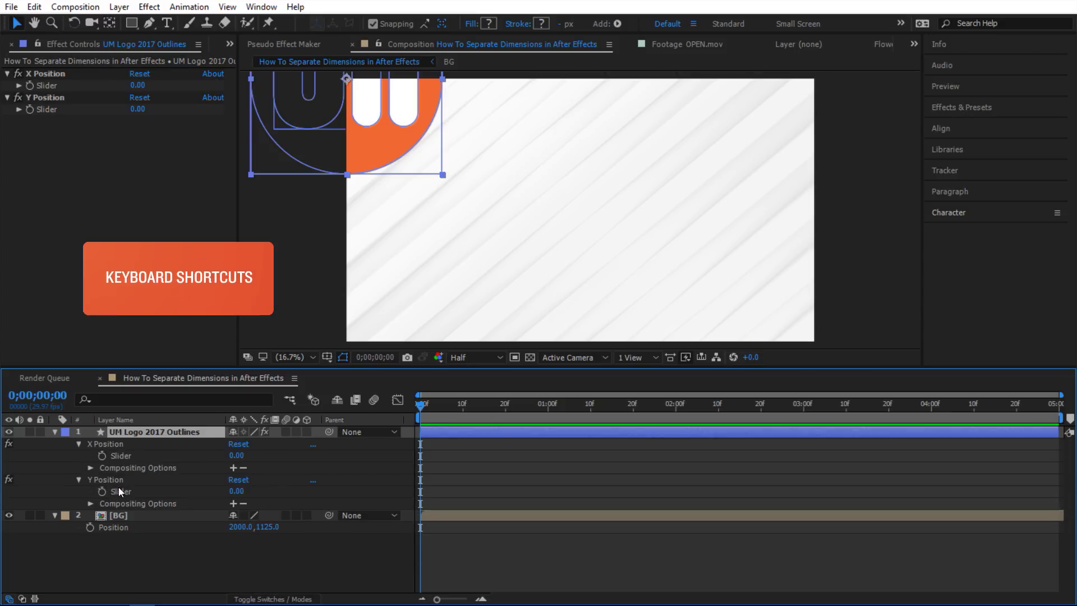
{"action": "left_click", "coordinate": [119, 483]}
{"action": "left_click", "coordinate": [121, 456], "text": "shift"}
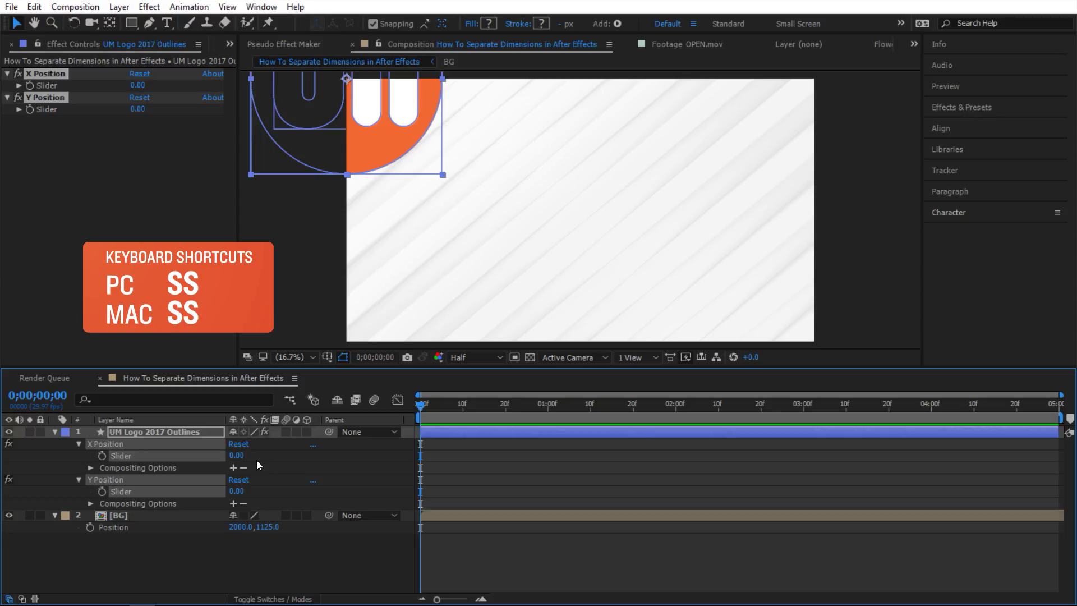
{"action": "key", "text": "s"}
{"action": "key", "text": "s"}
{"action": "left_click_drag", "start_coordinate": [236, 468], "coordinate": [298, 468]}
{"action": "left_click_drag", "start_coordinate": [236, 492], "coordinate": [264, 489]}
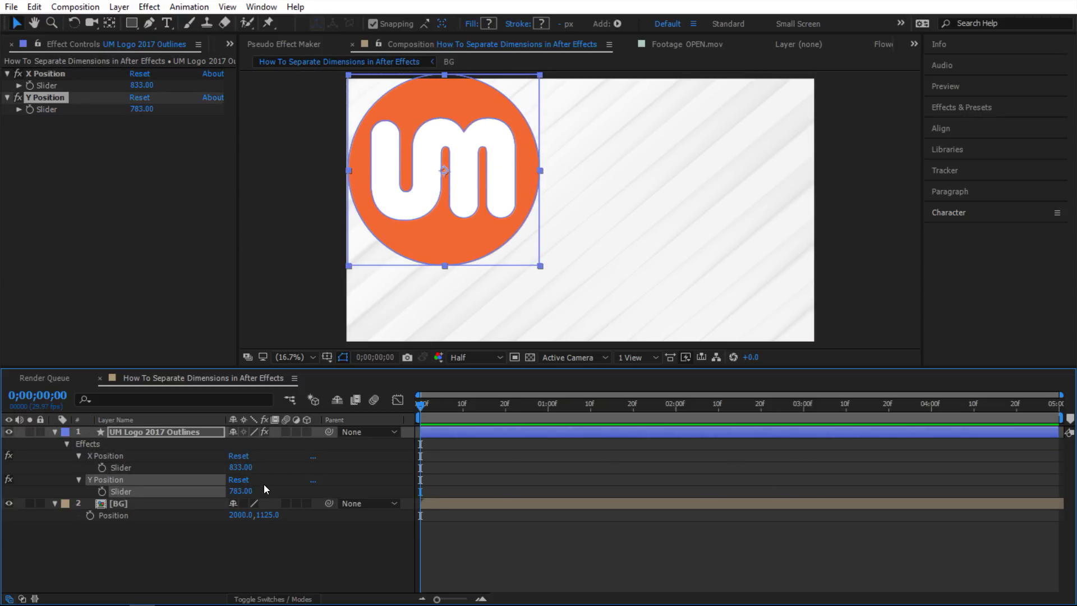